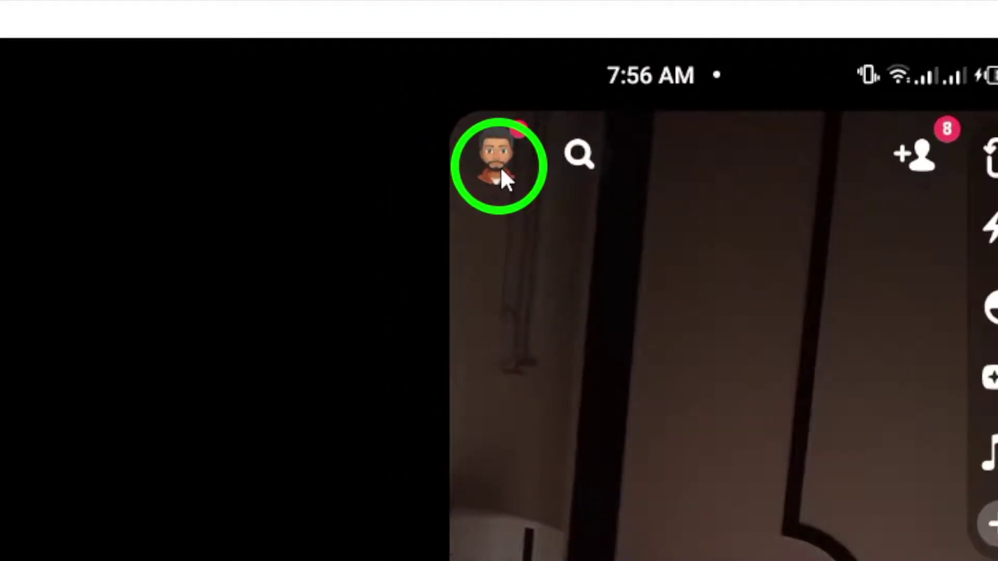
Step: Open your Snapchat profile by tapping the Bitmoji avatar on the camera screen
click(501, 169)
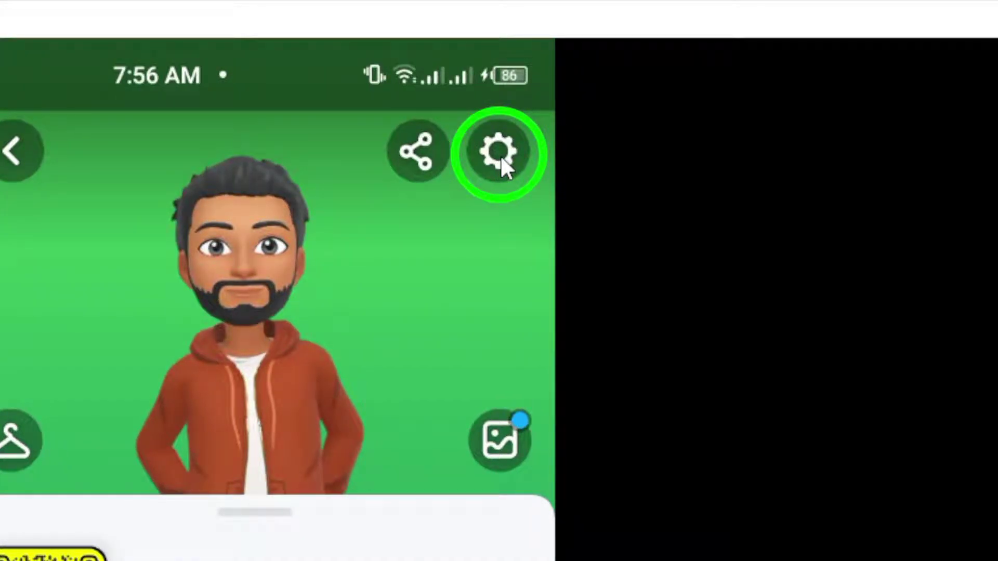
Step: Open Snapchat Settings from the gear icon on the profile page
click(500, 155)
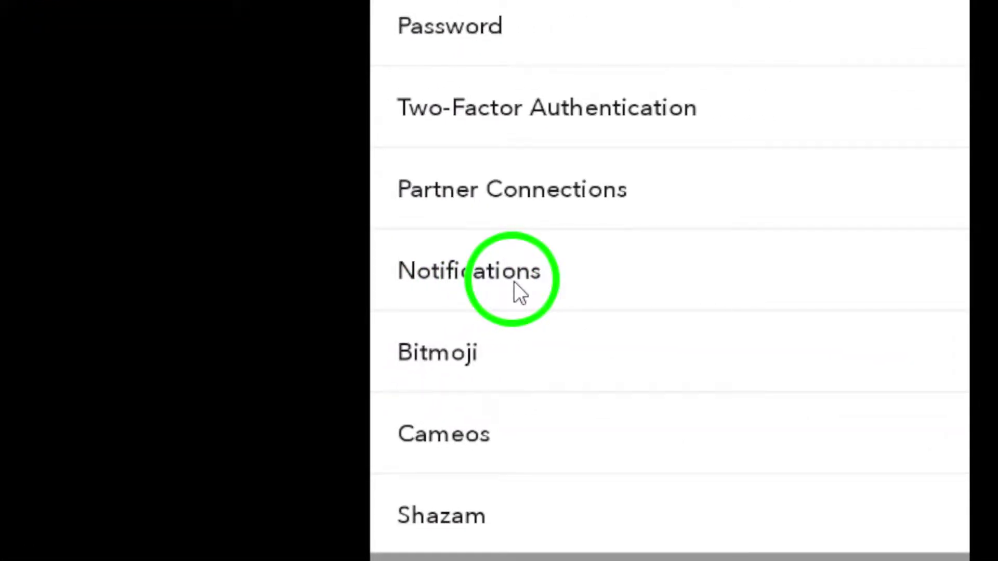
Step: Open Notifications in Settings and scroll down to the Vibrate, Sound and Ring options
click(514, 283)
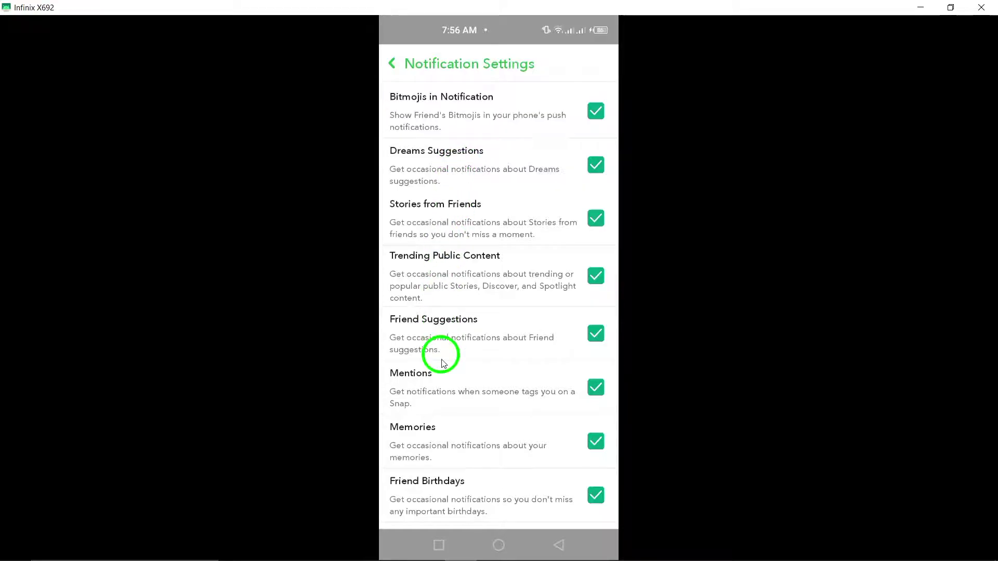
drag(453, 433, 456, 260)
drag(471, 400, 476, 297)
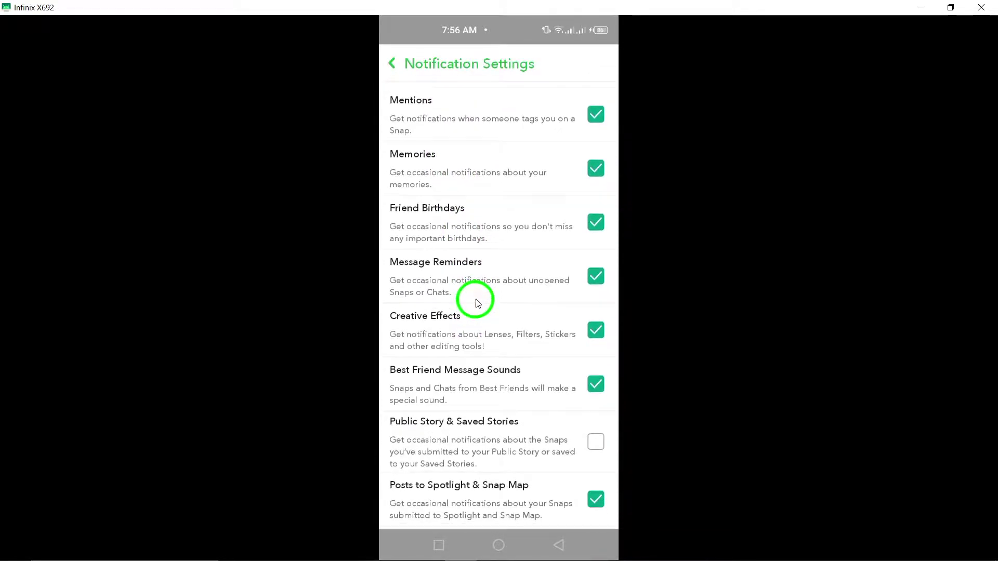
drag(461, 356, 455, 192)
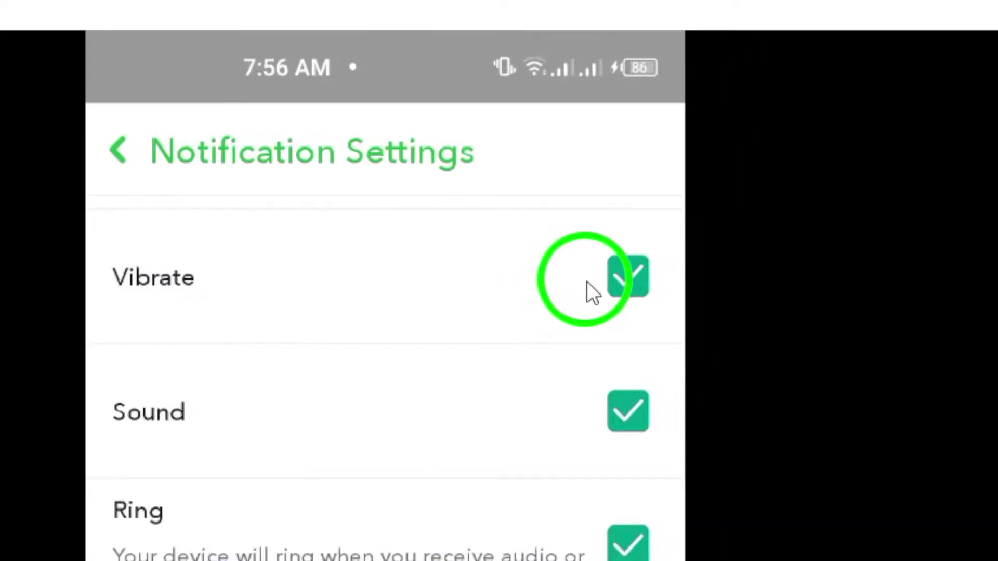
Step: Uncheck Vibrate in Notification Settings, leaving Sound and Ring on
click(524, 281)
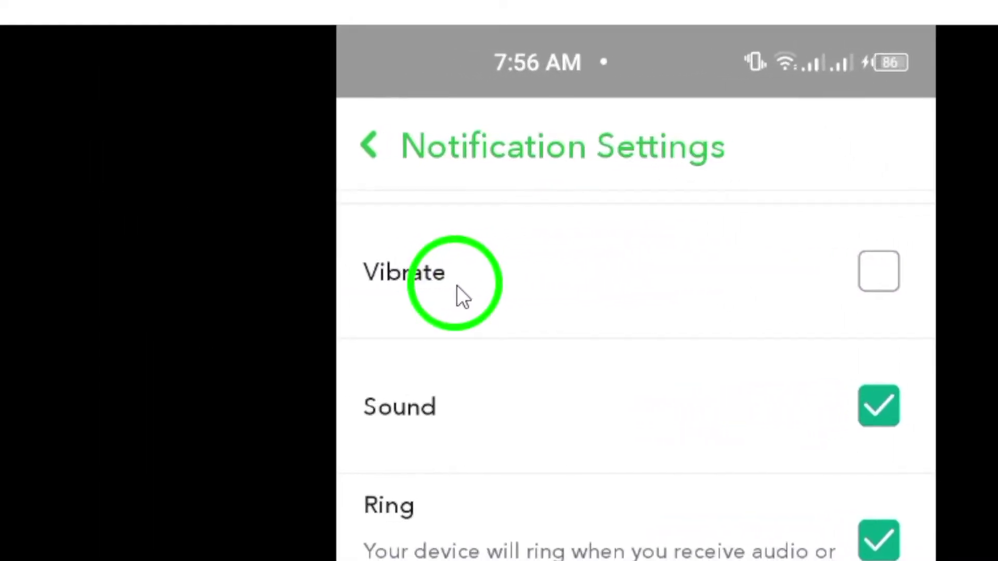